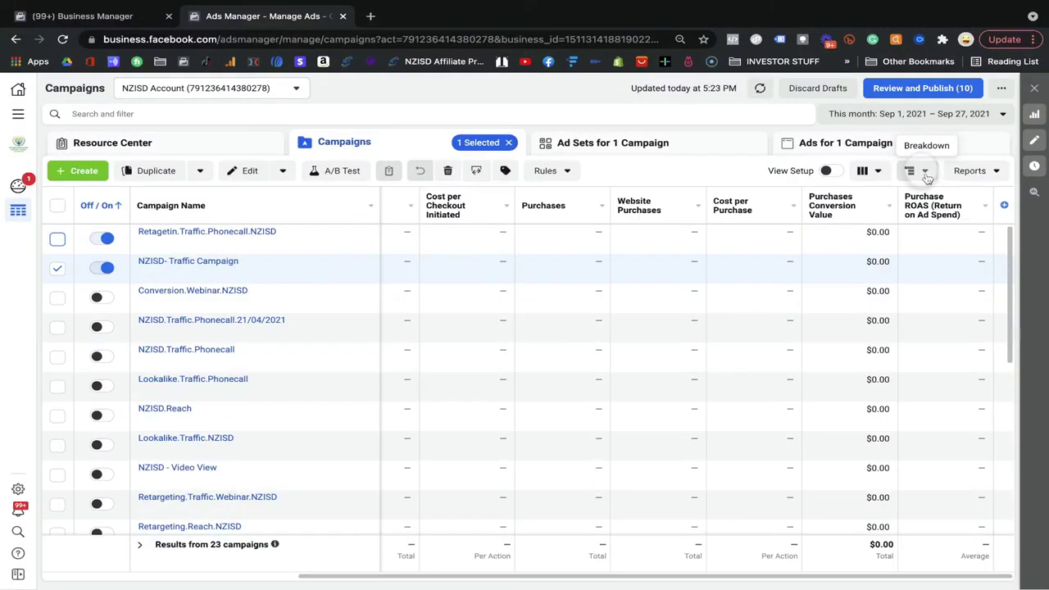
Break the campaigns table down by Age, giving 18–24 through 55–64 and Uncategorized rows
{"action": "left_click", "coordinate": [927, 178]}
{"action": "mouse_move", "coordinate": [930, 206]}
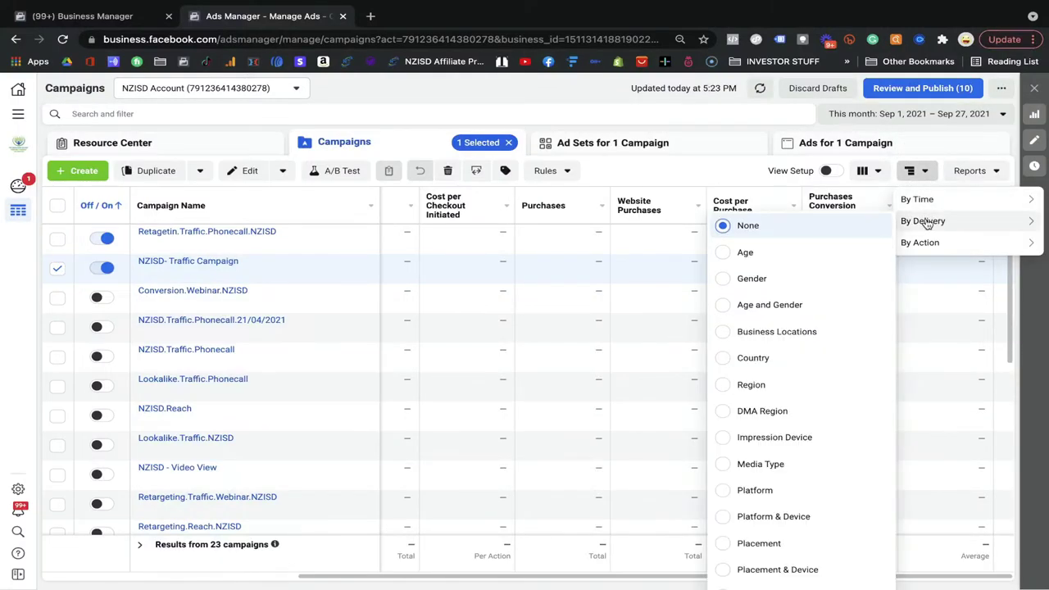
{"action": "mouse_move", "coordinate": [924, 249]}
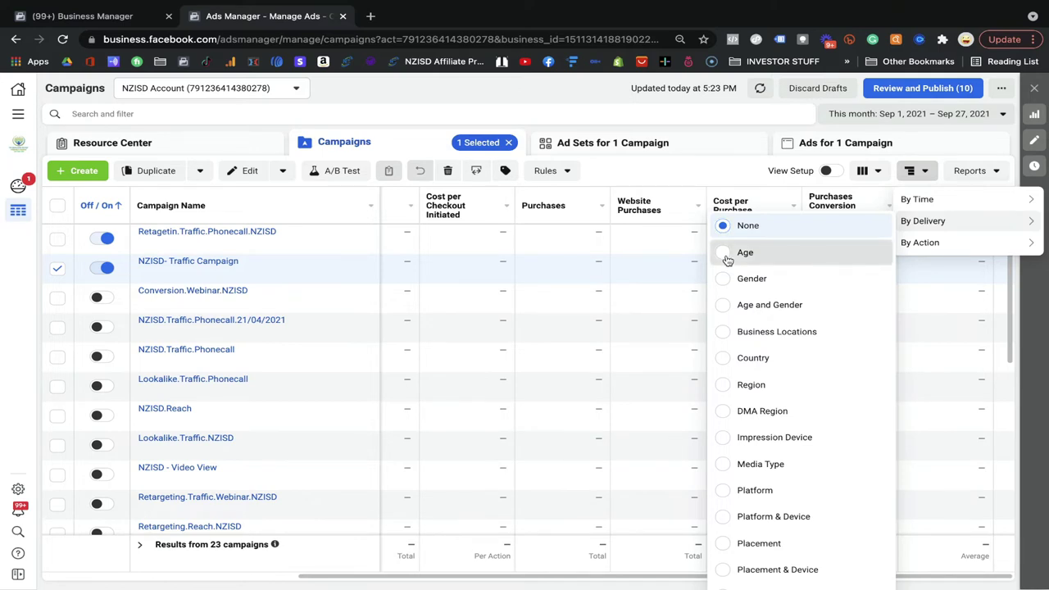
{"action": "left_click", "coordinate": [728, 280]}
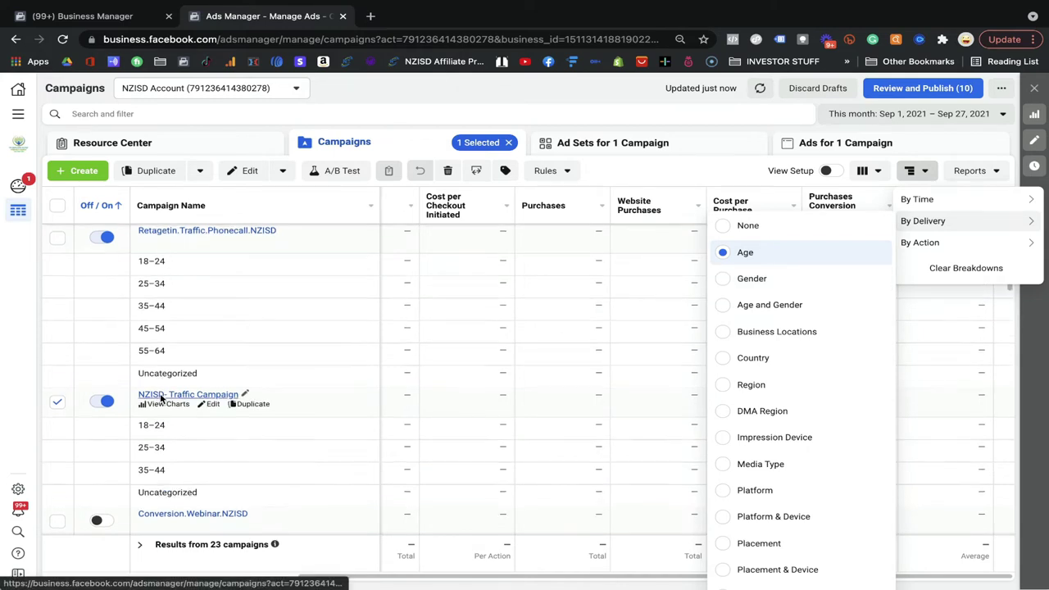
{"action": "scroll", "coordinate": [161, 397], "scroll_direction": "down", "scroll_amount": 1}
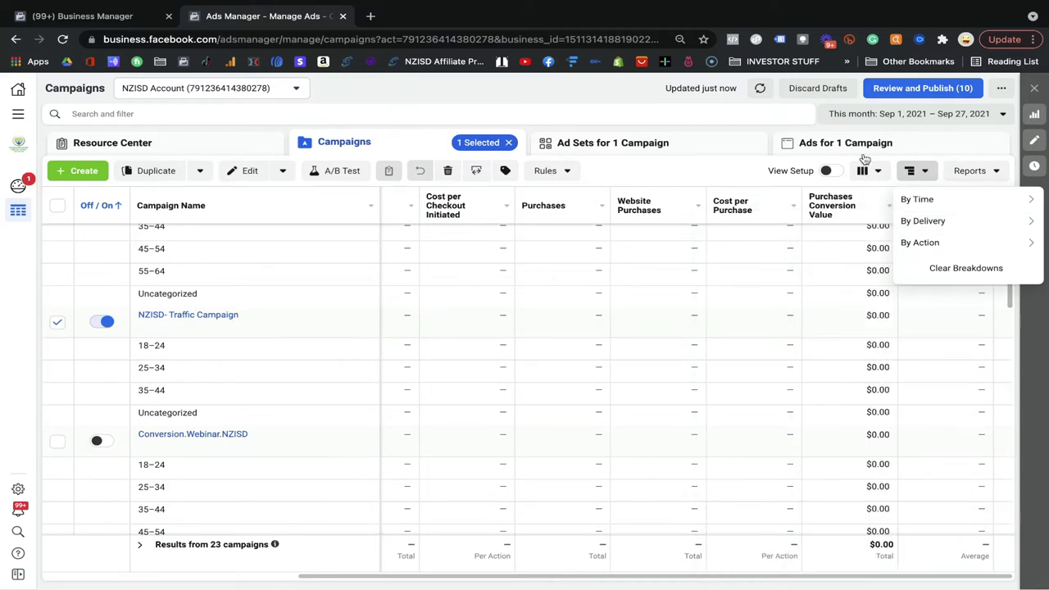
Set the reporting date range to the This week preset, Sep 26–27, 2021
{"action": "left_click", "coordinate": [930, 114]}
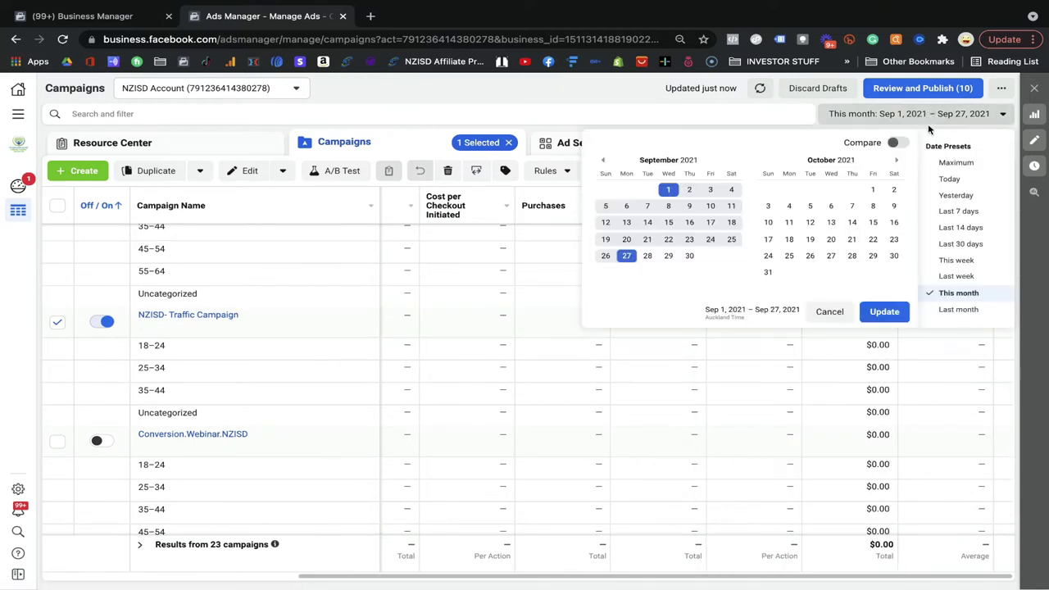
{"action": "left_click", "coordinate": [892, 114]}
{"action": "left_click", "coordinate": [893, 115]}
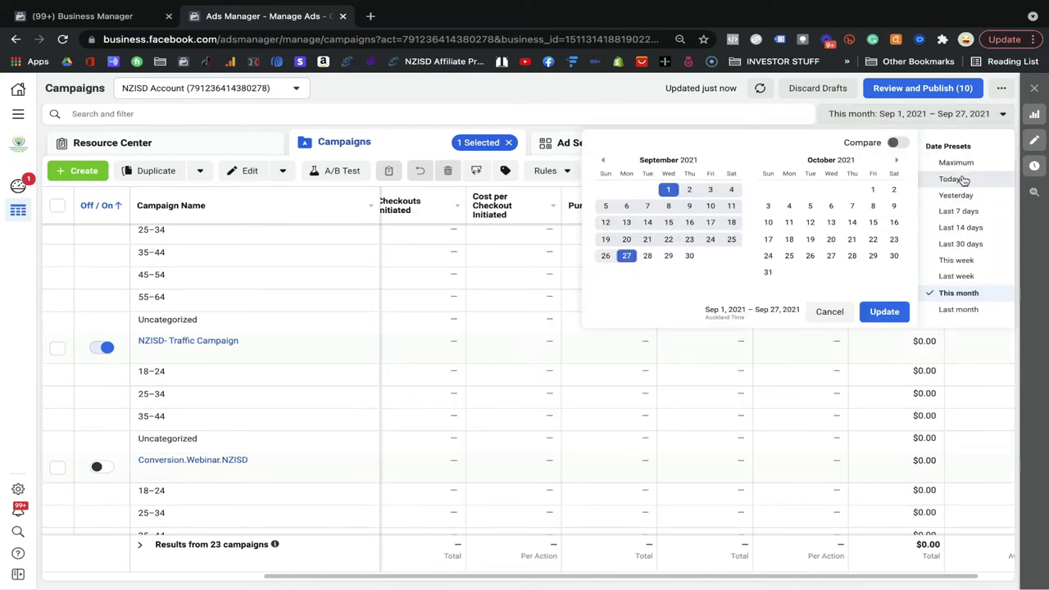
{"action": "left_click", "coordinate": [950, 261]}
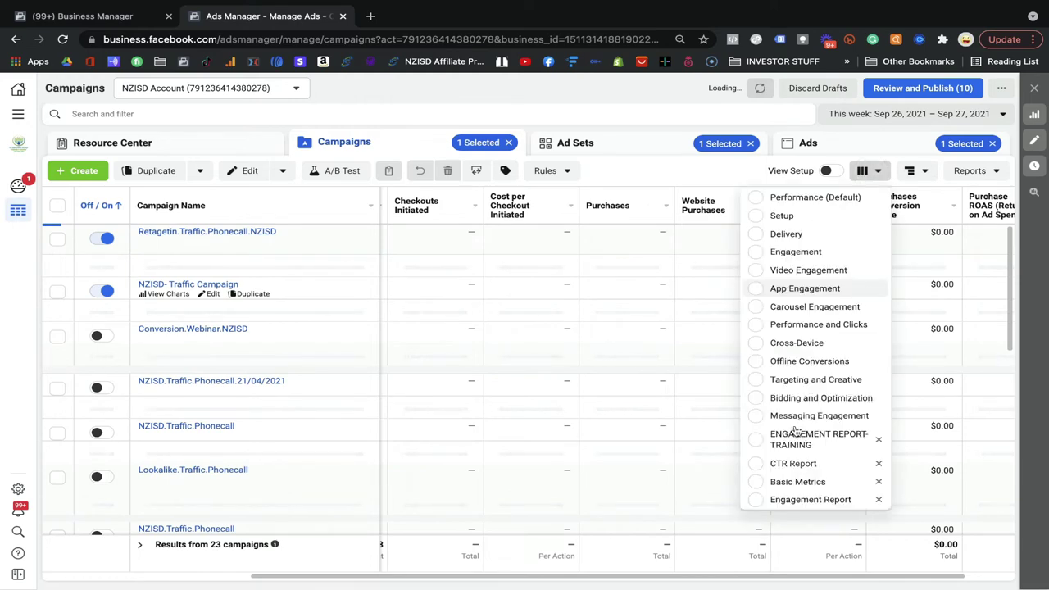
Apply the CTR Report column preset: Impressions, Reach, CTR (All) and Amount Spent
{"action": "scroll", "coordinate": [793, 434], "scroll_direction": "down", "scroll_amount": 2}
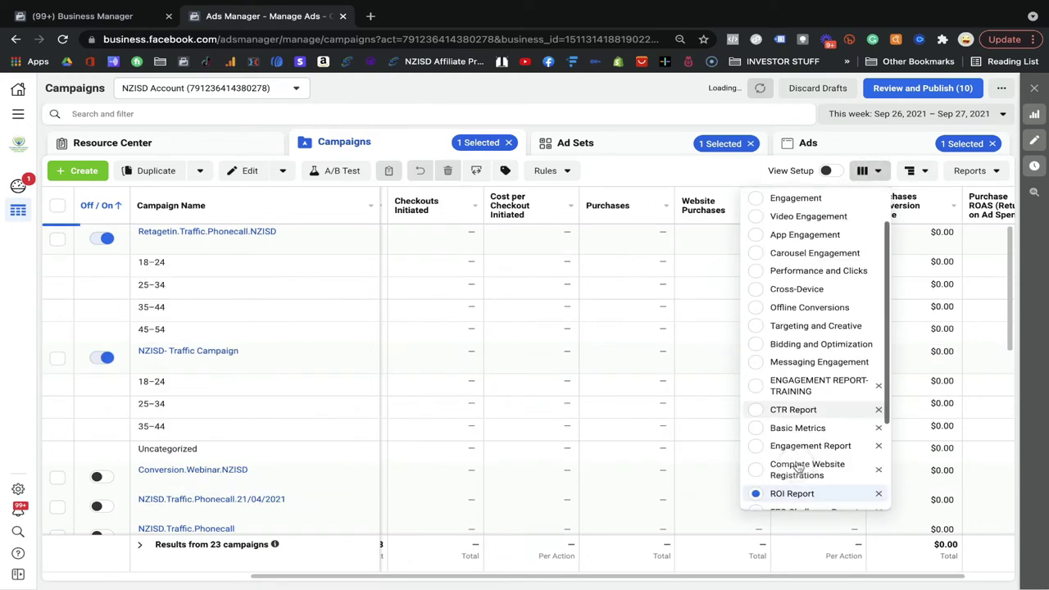
{"action": "left_click", "coordinate": [793, 411]}
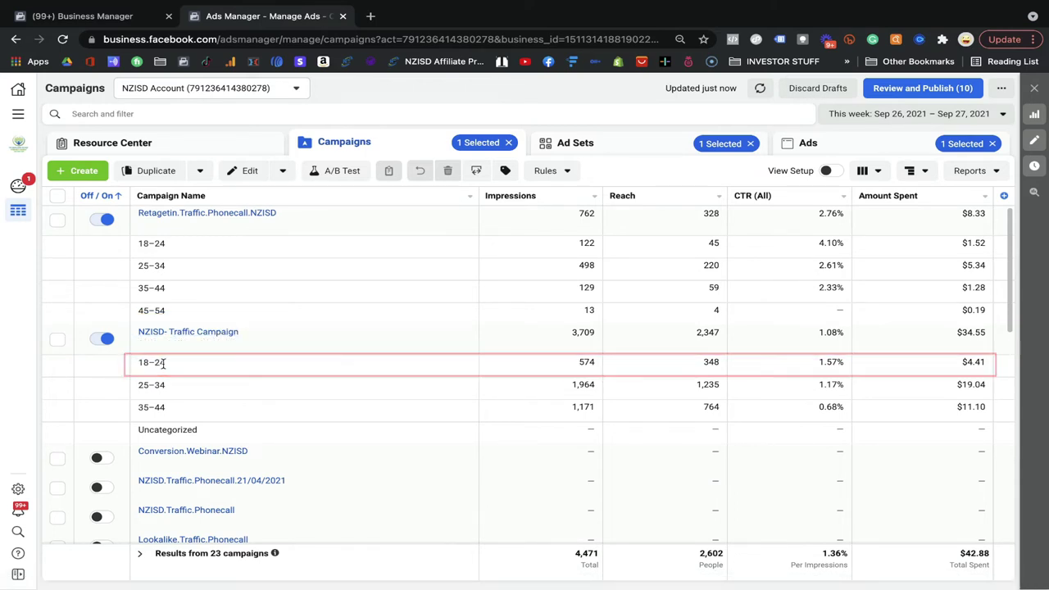
{"action": "left_click_drag", "start_coordinate": [140, 364], "coordinate": [166, 368]}
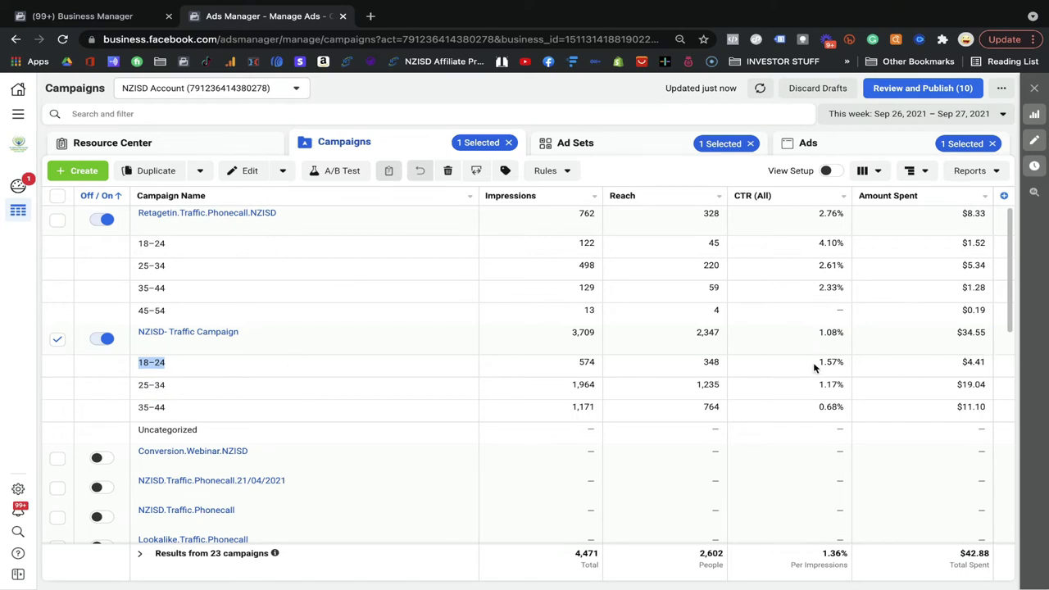
Add the Clicks (All) column to the table through Customize Columns
{"action": "left_click", "coordinate": [865, 171]}
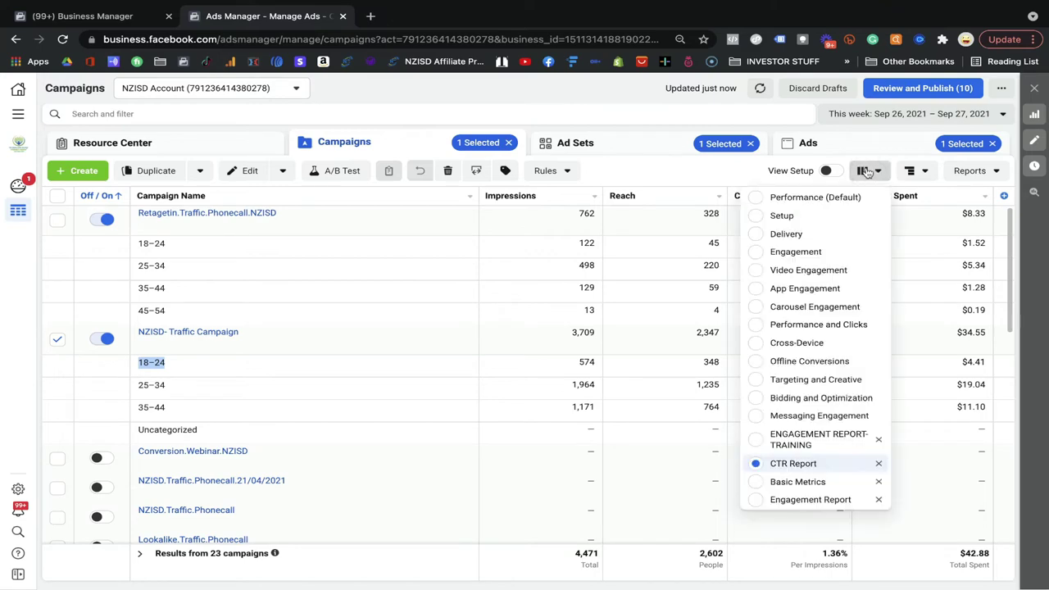
{"action": "scroll", "coordinate": [811, 476], "scroll_direction": "down", "scroll_amount": 5}
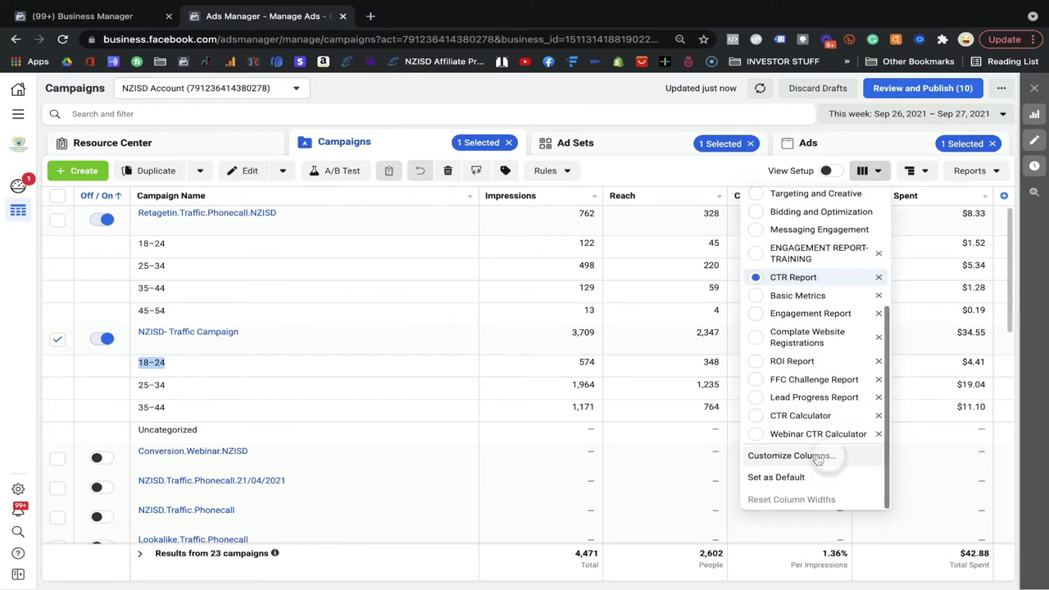
{"action": "left_click", "coordinate": [819, 458]}
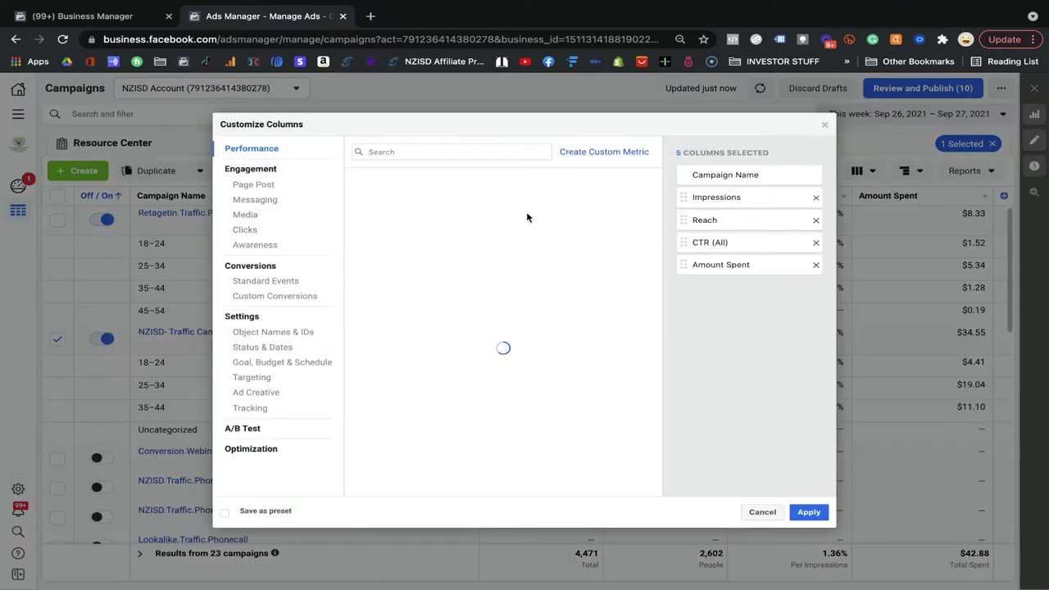
{"action": "left_click", "coordinate": [473, 146]}
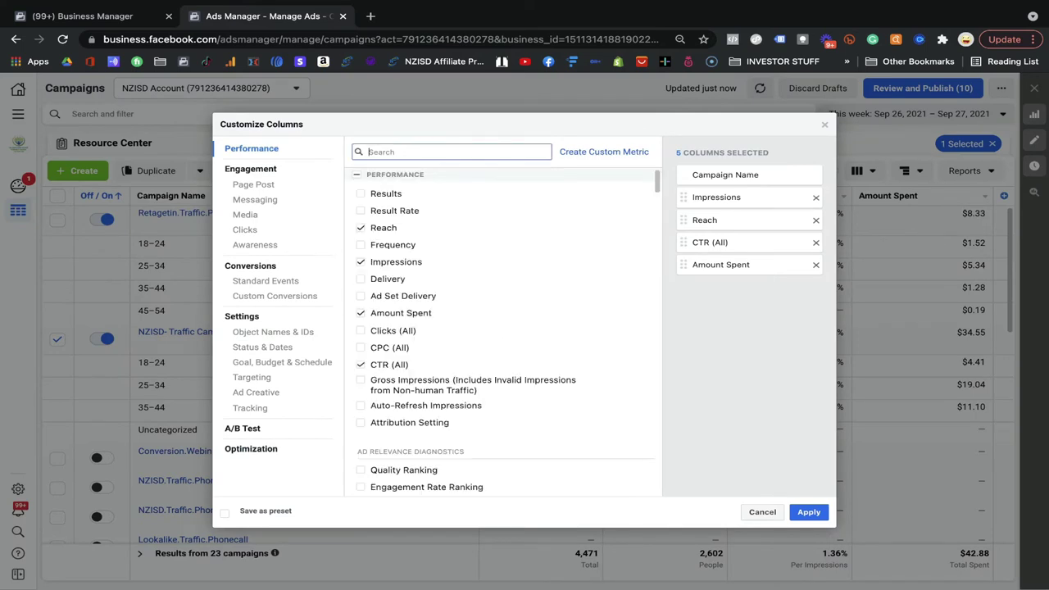
{"action": "type", "text": "clic"}
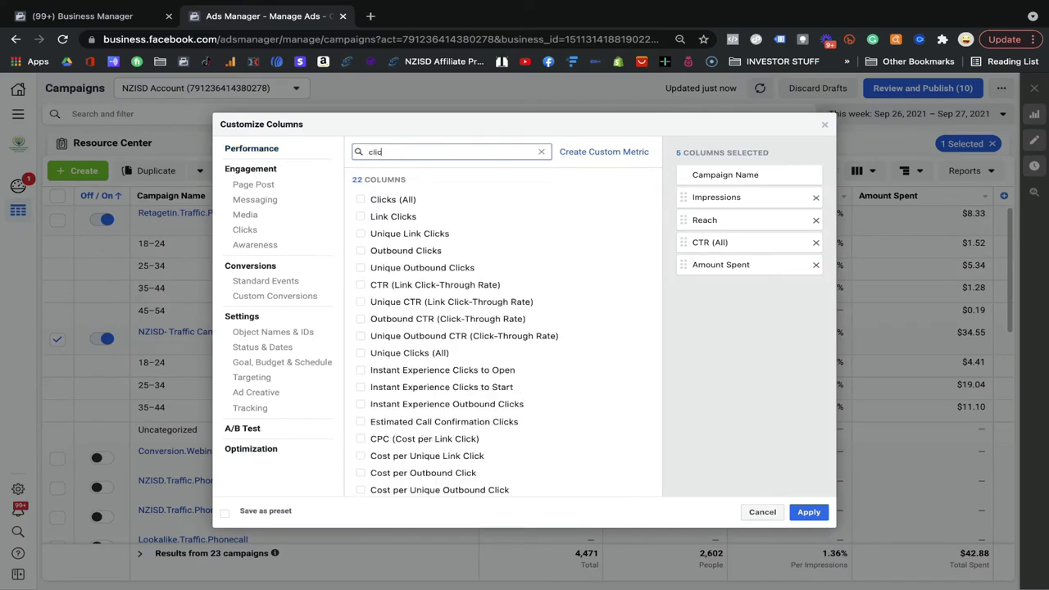
{"action": "left_click", "coordinate": [360, 200]}
{"action": "left_click", "coordinate": [807, 514]}
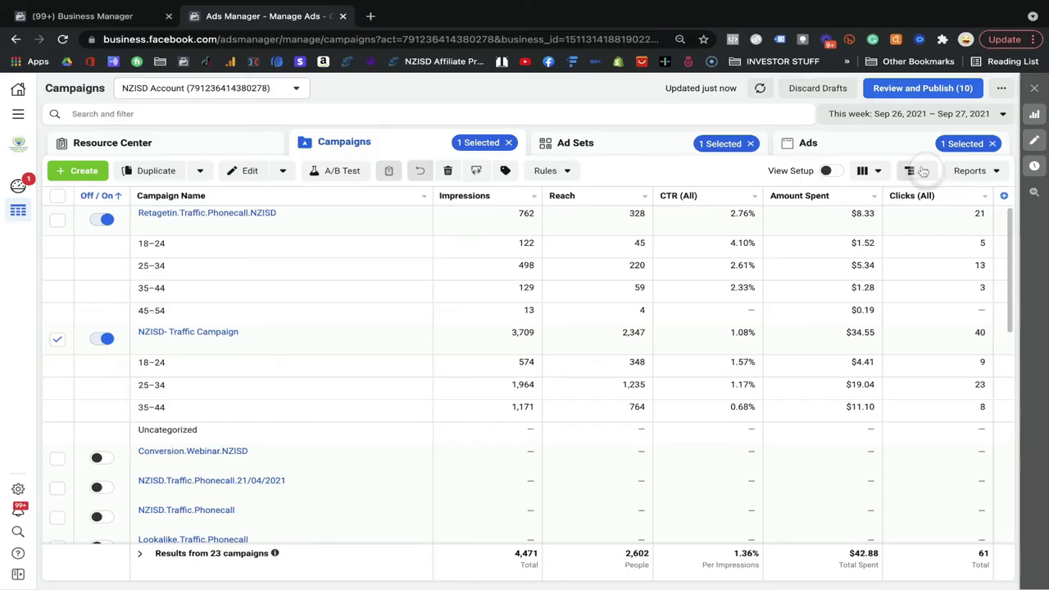
Switch the delivery breakdown to Gender, showing Female and Male rows per campaign
{"action": "left_click", "coordinate": [921, 174]}
{"action": "mouse_move", "coordinate": [913, 217]}
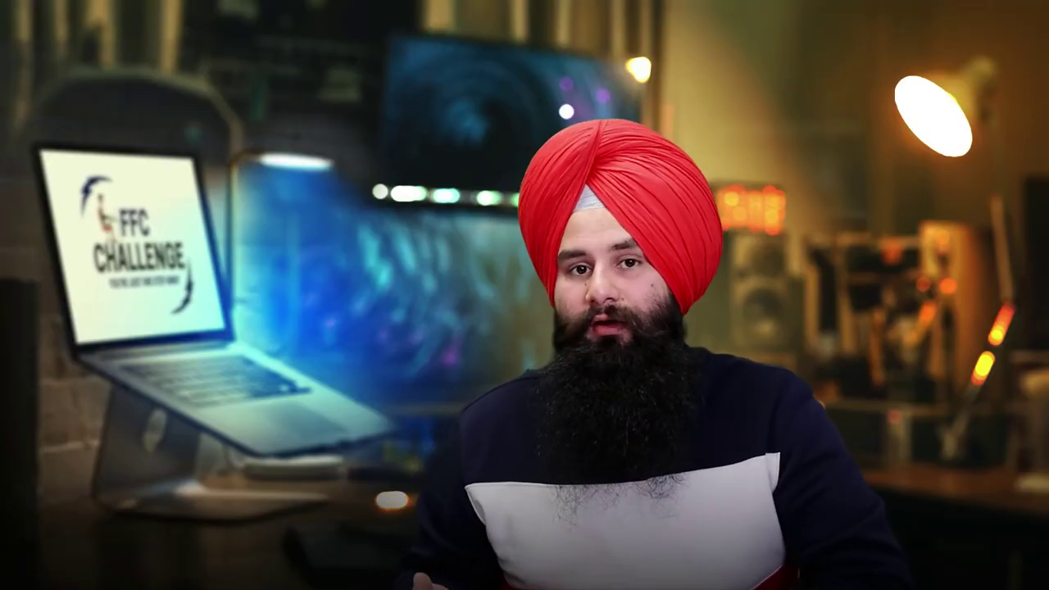
{"action": "left_click", "coordinate": [726, 281]}
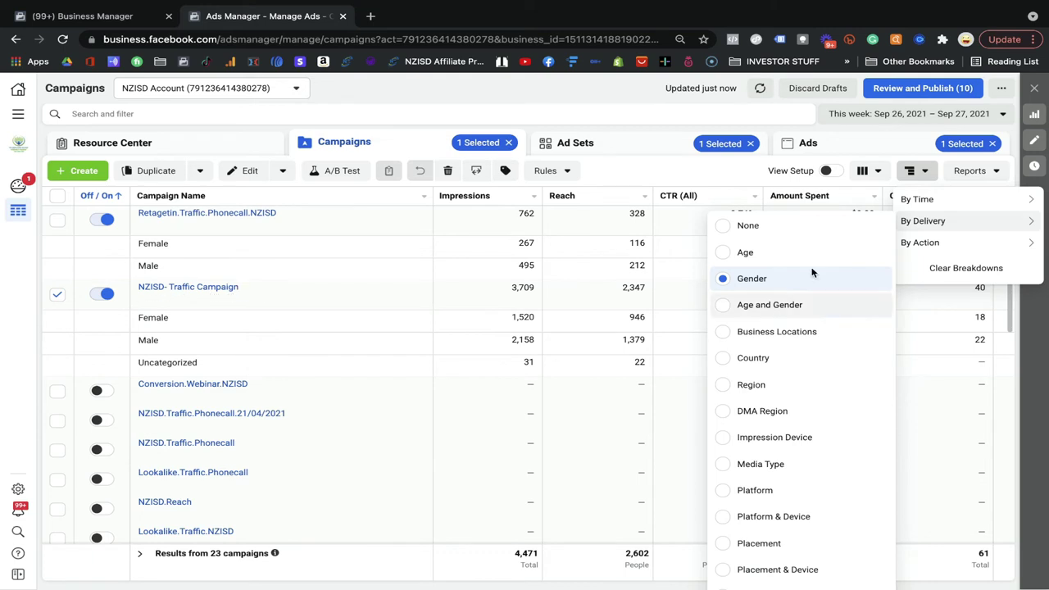
{"action": "left_click", "coordinate": [720, 179]}
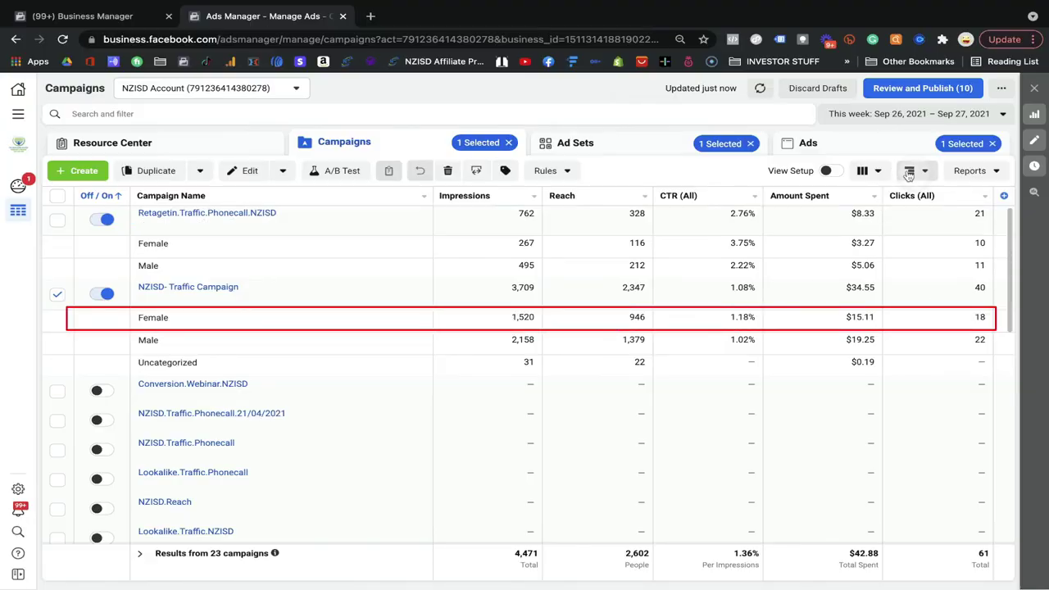
Change the delivery breakdown to Region and review the regional rows, such as Wellington Region
{"action": "left_click", "coordinate": [908, 175]}
{"action": "left_click", "coordinate": [913, 220]}
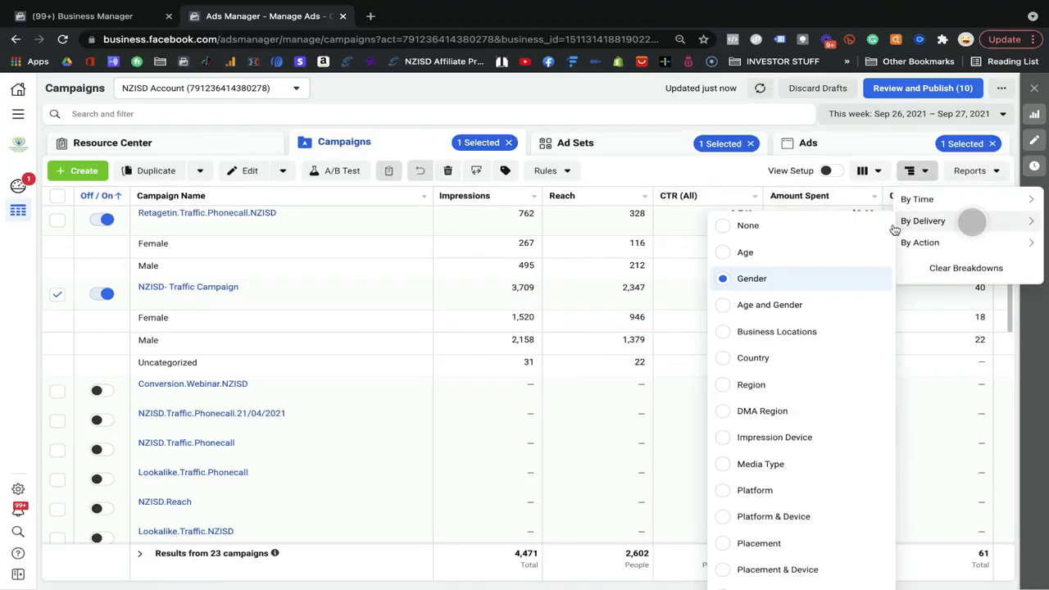
{"action": "scroll", "coordinate": [791, 369], "scroll_direction": "down", "scroll_amount": 2}
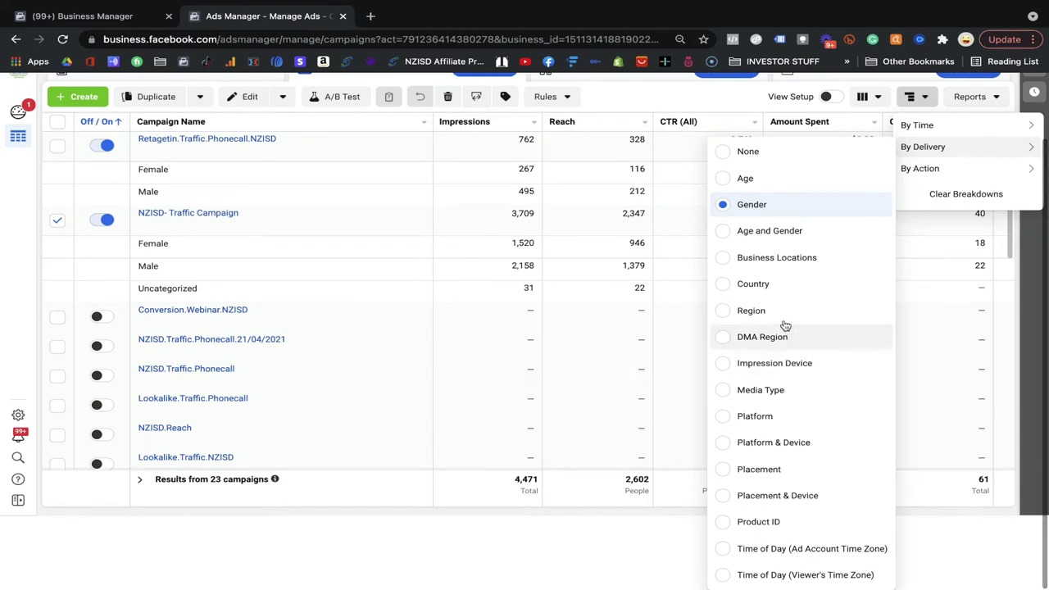
{"action": "left_click", "coordinate": [726, 313]}
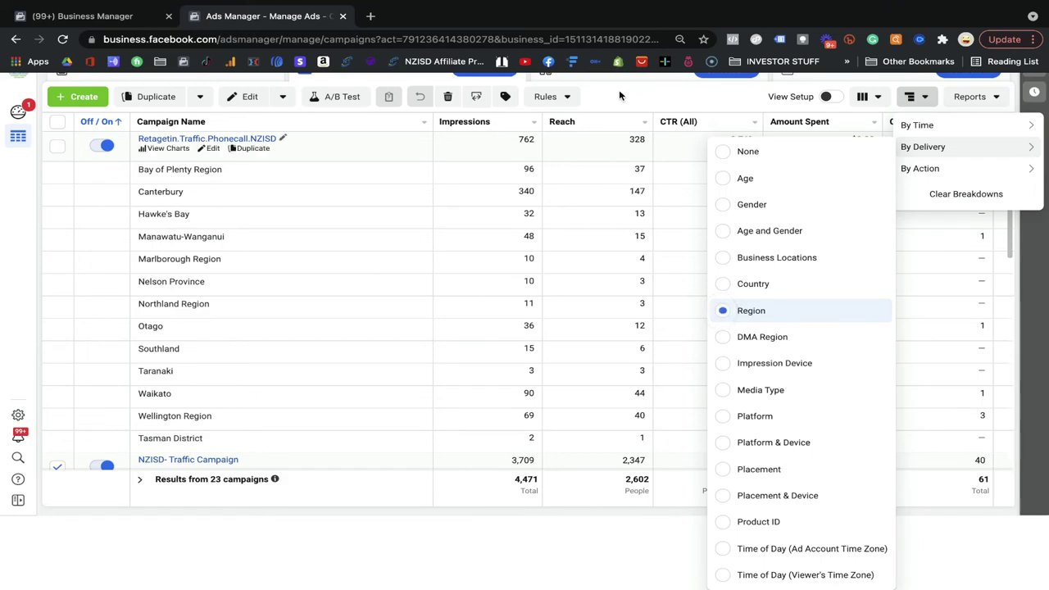
{"action": "scroll", "coordinate": [574, 143], "scroll_direction": "up", "scroll_amount": 1}
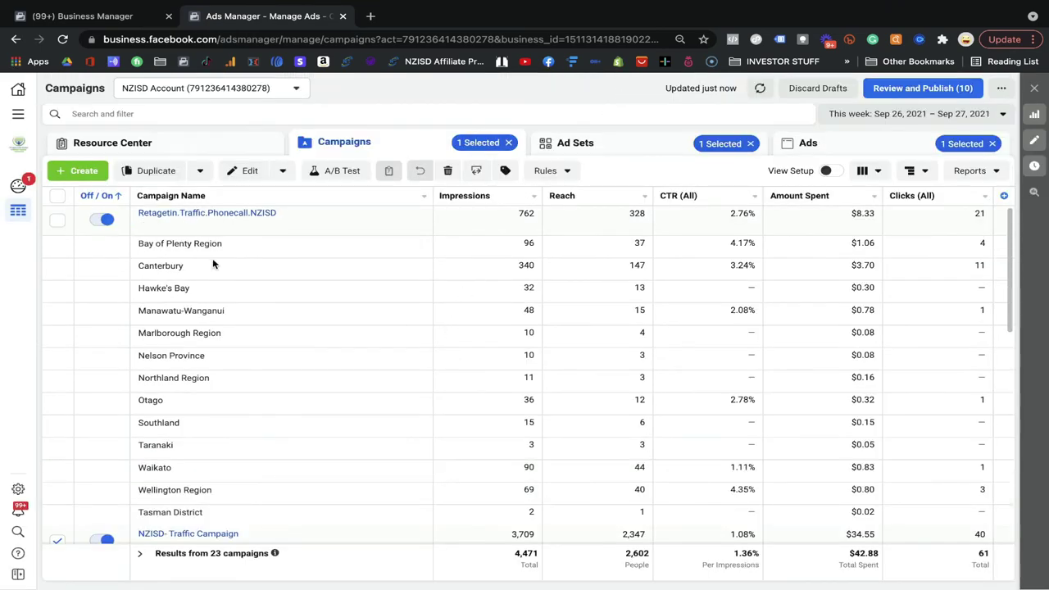
{"action": "scroll", "coordinate": [206, 401], "scroll_direction": "down", "scroll_amount": 3}
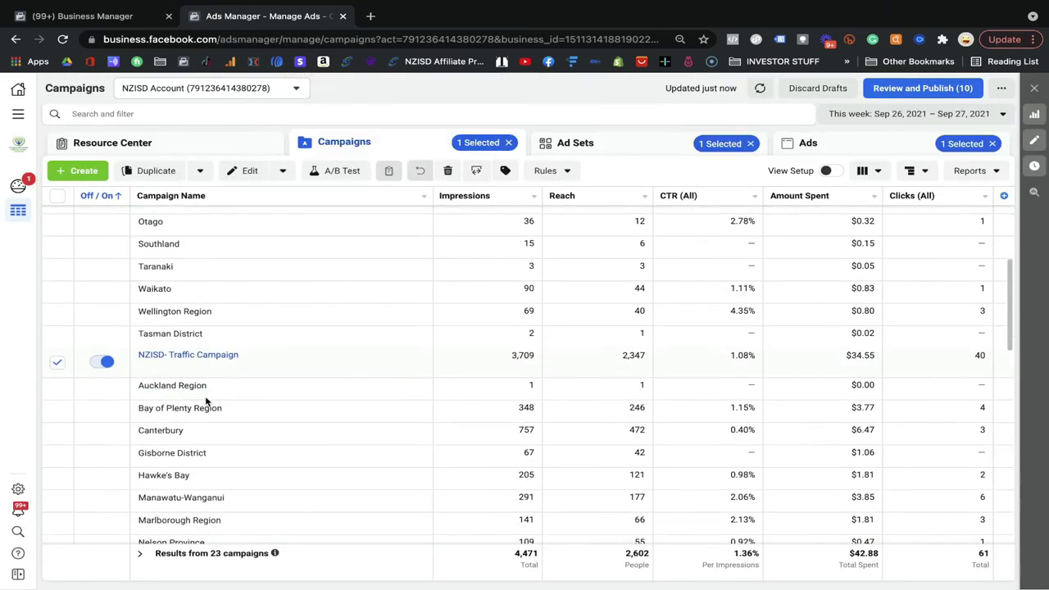
{"action": "scroll", "coordinate": [206, 401], "scroll_direction": "down", "scroll_amount": 1}
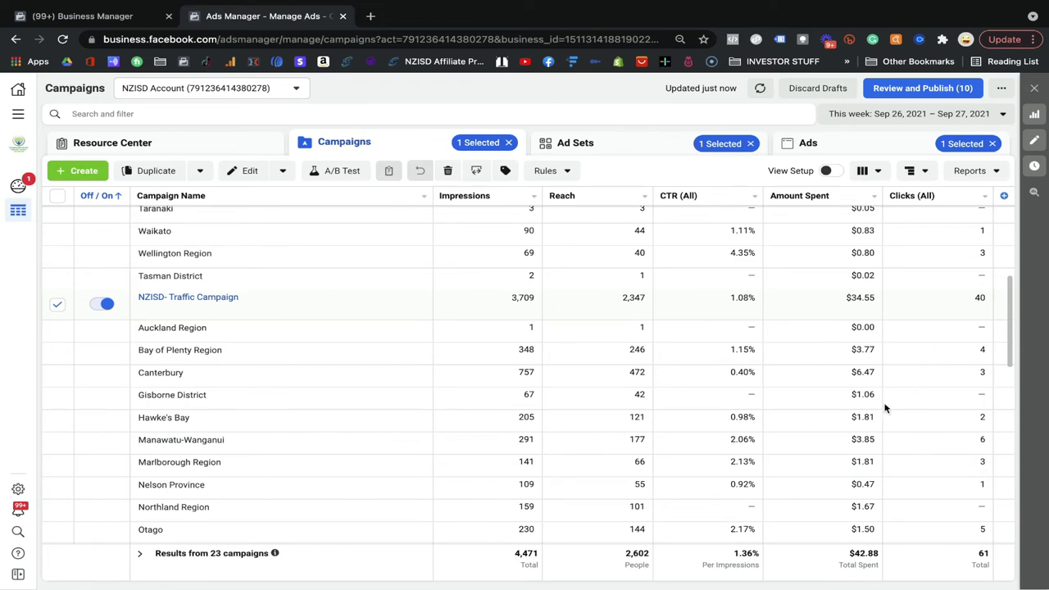
{"action": "scroll", "coordinate": [884, 408], "scroll_direction": "down", "scroll_amount": 3}
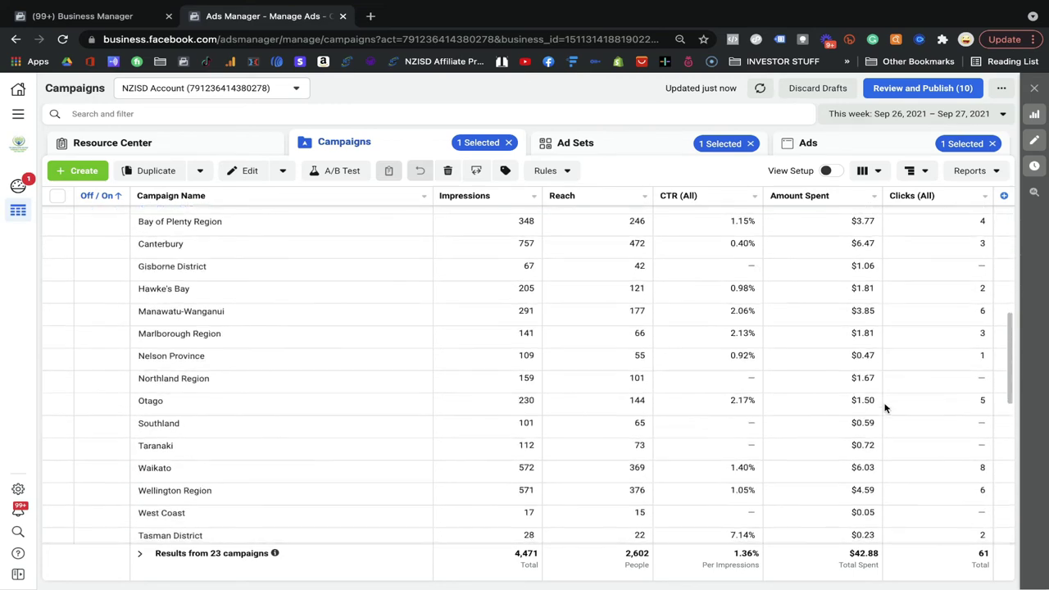
{"action": "scroll", "coordinate": [883, 407], "scroll_direction": "down", "scroll_amount": 3}
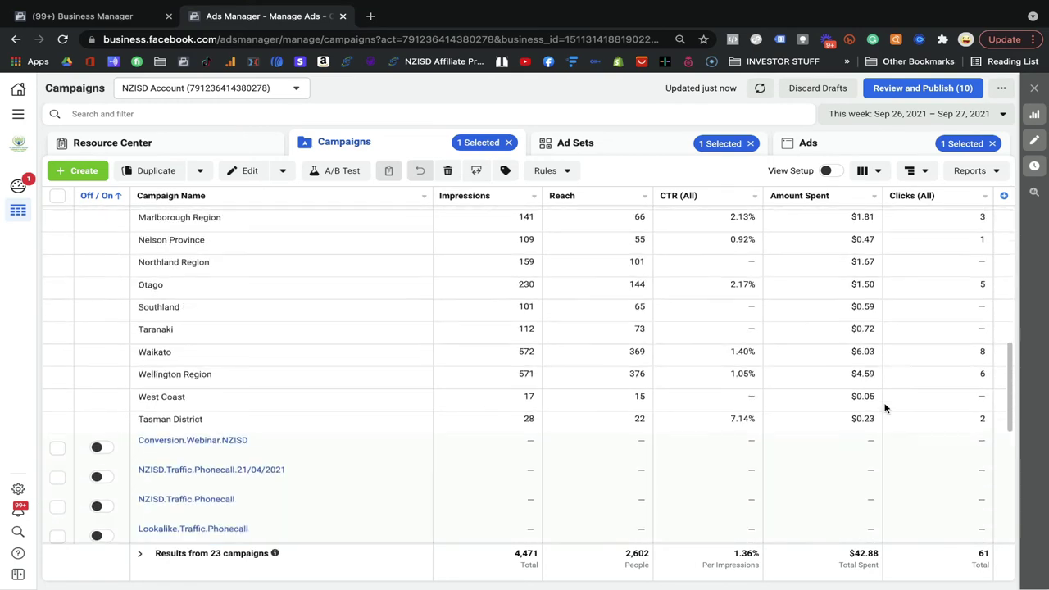
{"action": "scroll", "coordinate": [884, 407], "scroll_direction": "down", "scroll_amount": 2}
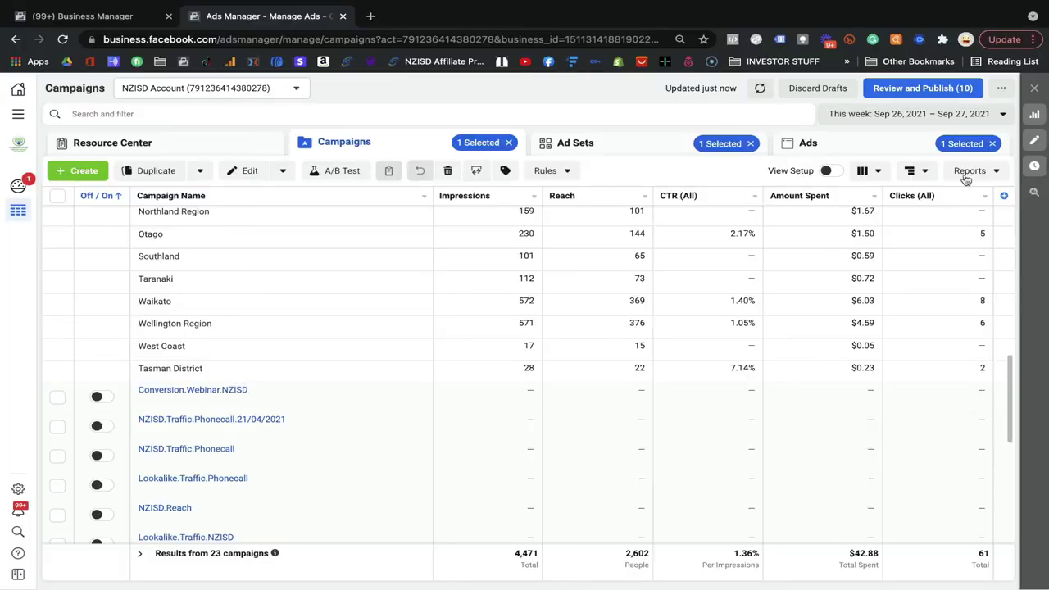
Change the delivery breakdown to Placement, splitting results by platform, placement and device
{"action": "left_click", "coordinate": [913, 171]}
{"action": "mouse_move", "coordinate": [922, 220]}
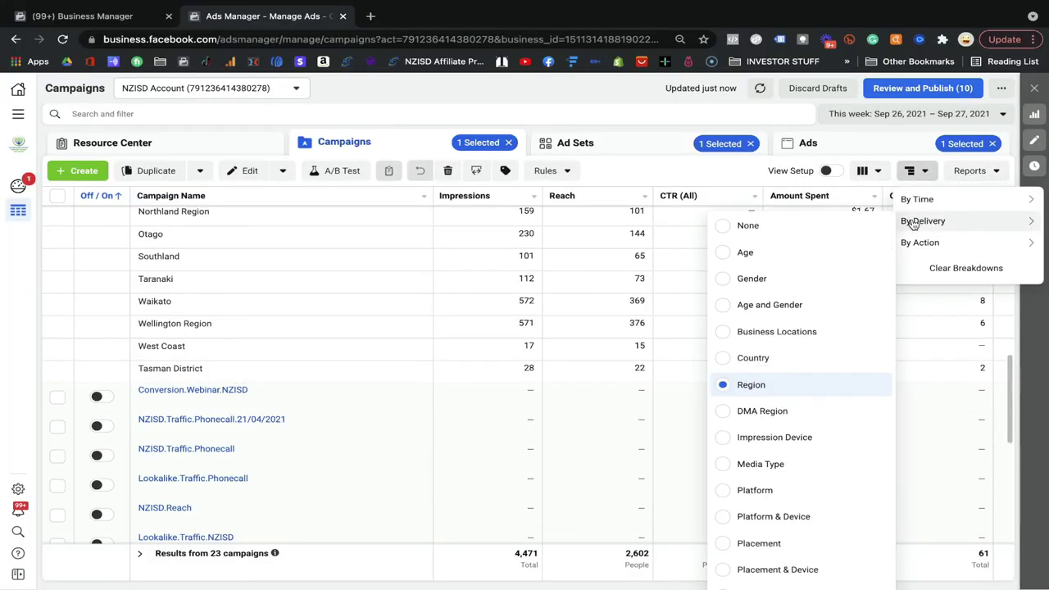
{"action": "scroll", "coordinate": [778, 434], "scroll_direction": "down", "scroll_amount": 1}
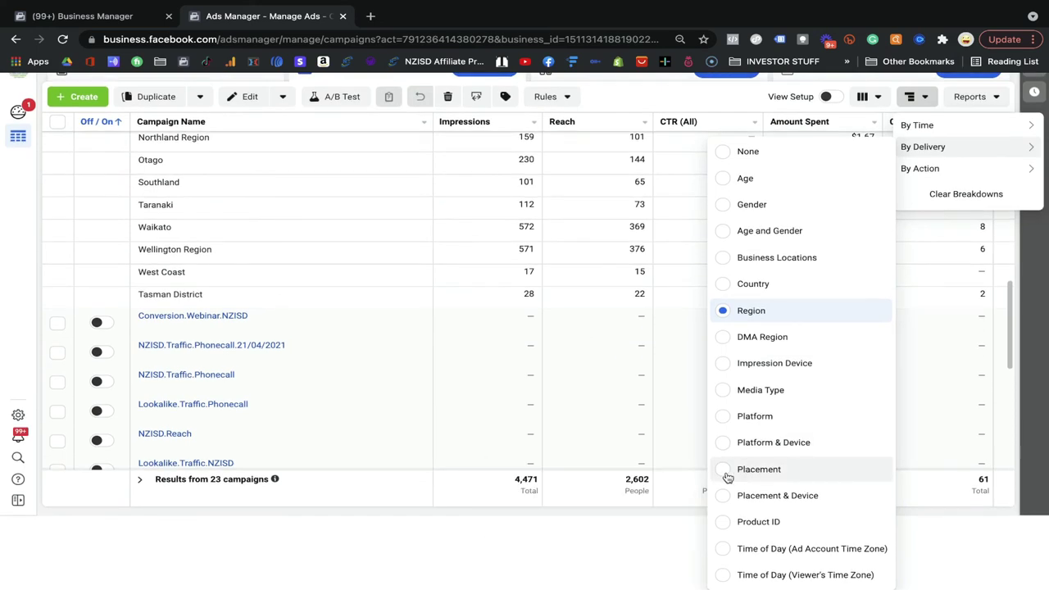
{"action": "left_click", "coordinate": [726, 476]}
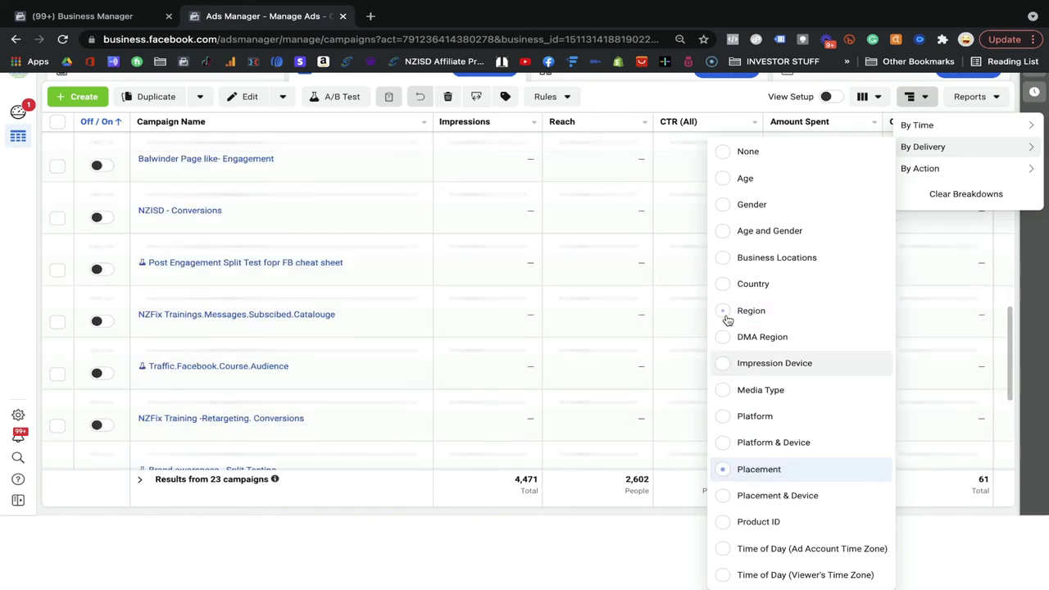
{"action": "scroll", "coordinate": [562, 332], "scroll_direction": "up", "scroll_amount": 3}
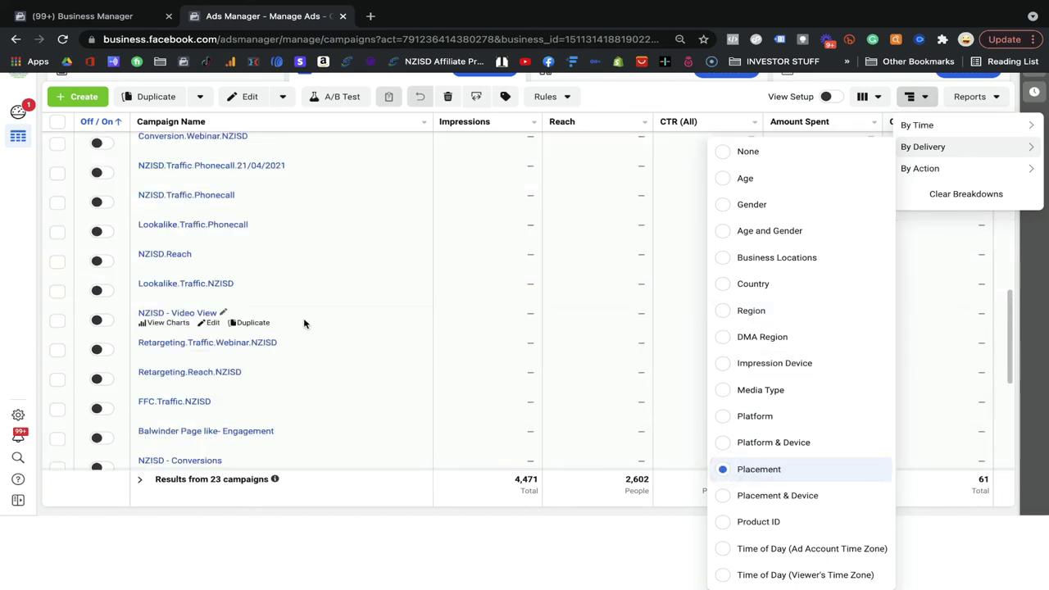
{"action": "scroll", "coordinate": [328, 264], "scroll_direction": "up", "scroll_amount": 1}
{"action": "scroll", "coordinate": [324, 264], "scroll_direction": "up", "scroll_amount": 3}
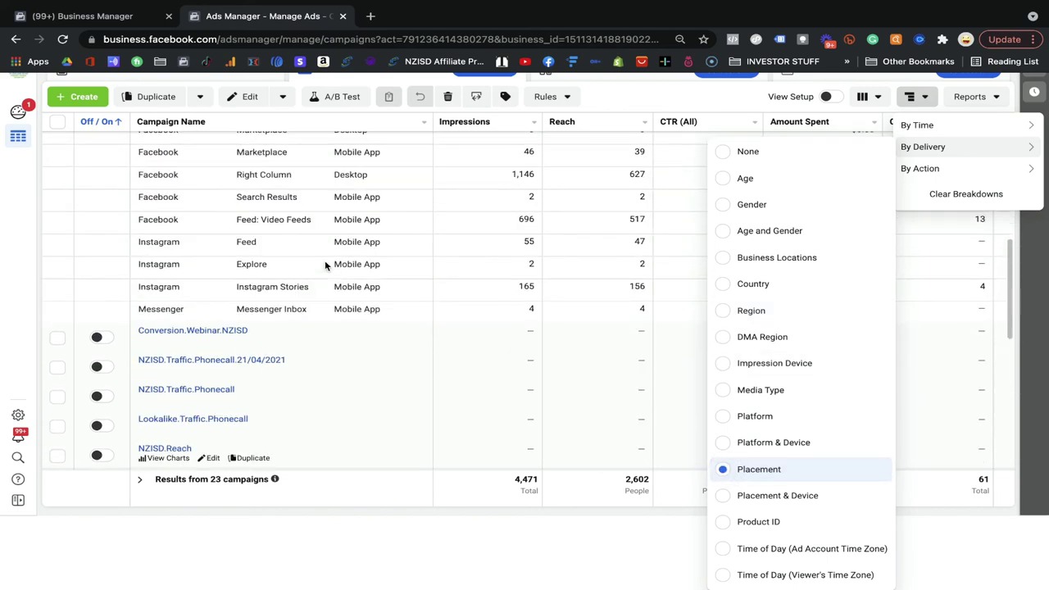
{"action": "scroll", "coordinate": [324, 259], "scroll_direction": "up", "scroll_amount": 3}
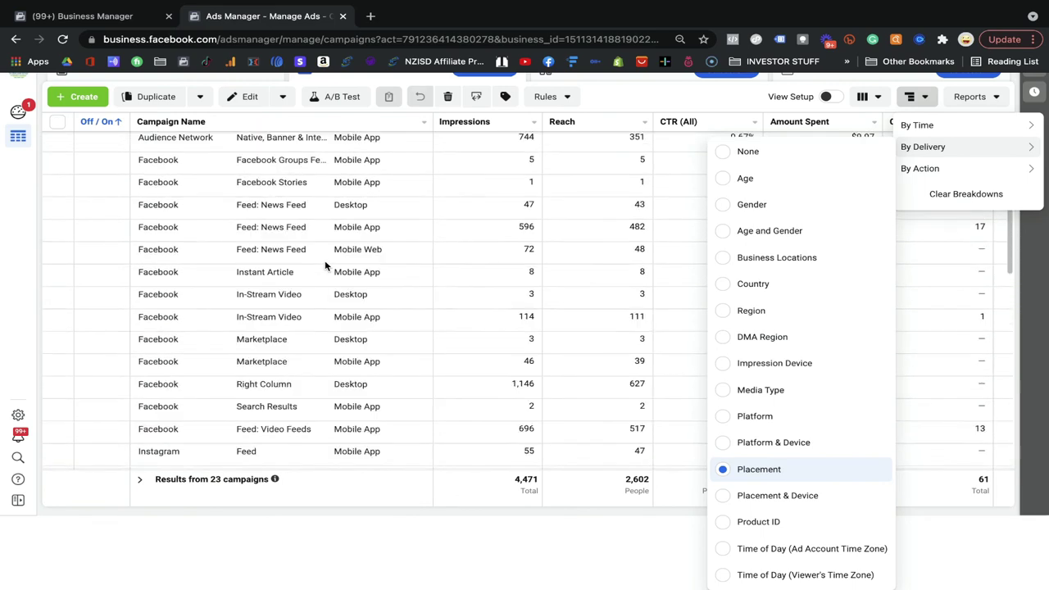
{"action": "scroll", "coordinate": [572, 121], "scroll_direction": "up", "scroll_amount": 2}
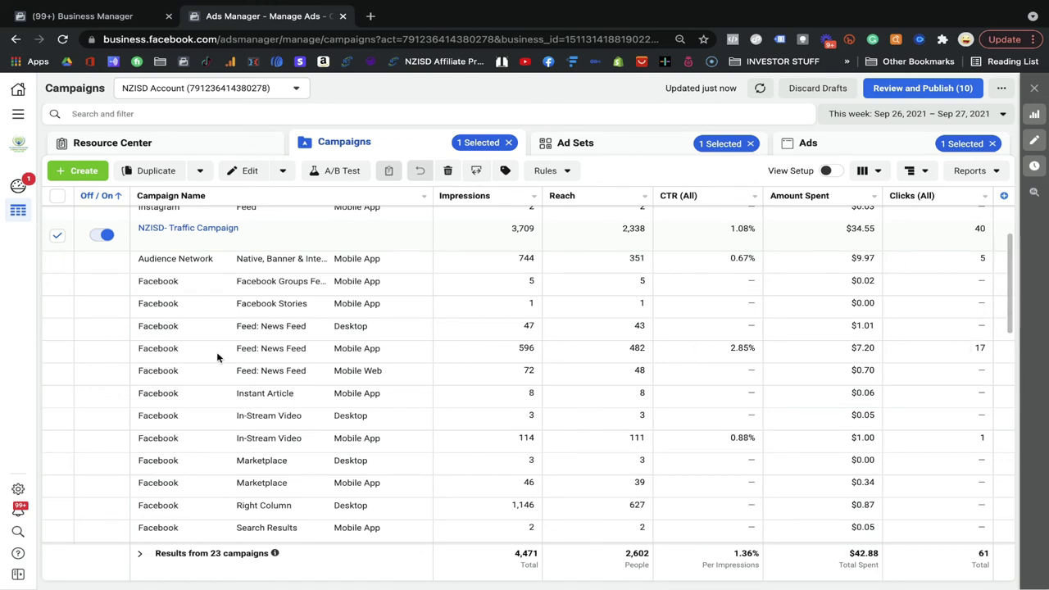
Highlight the Feed: News Feed mobile row with its 17 clicks, then the Feed: Video Feeds row
{"action": "left_click_drag", "start_coordinate": [237, 349], "coordinate": [304, 352]}
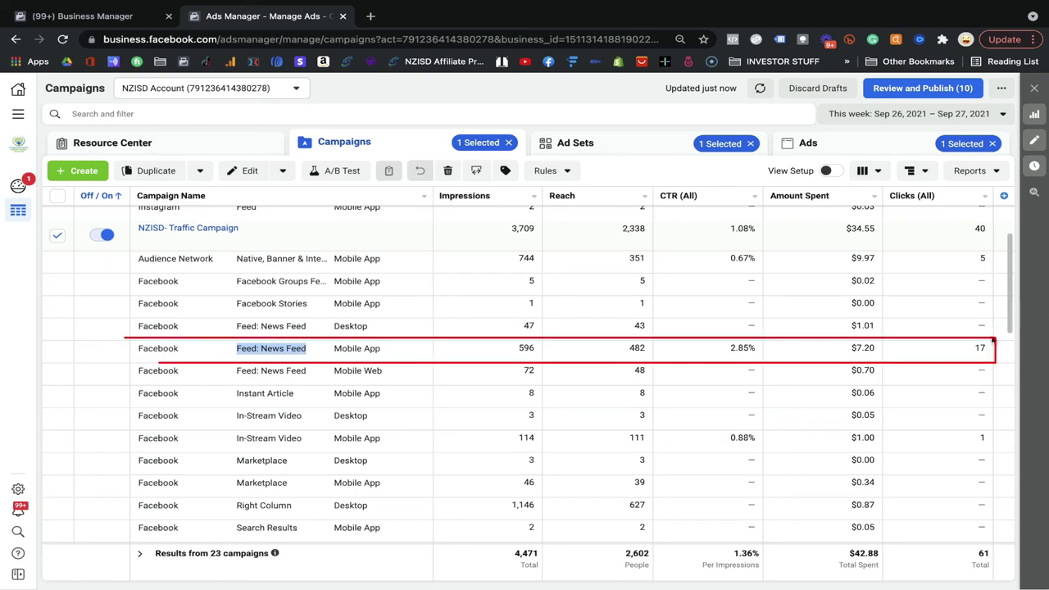
{"action": "left_click_drag", "start_coordinate": [971, 350], "coordinate": [989, 350]}
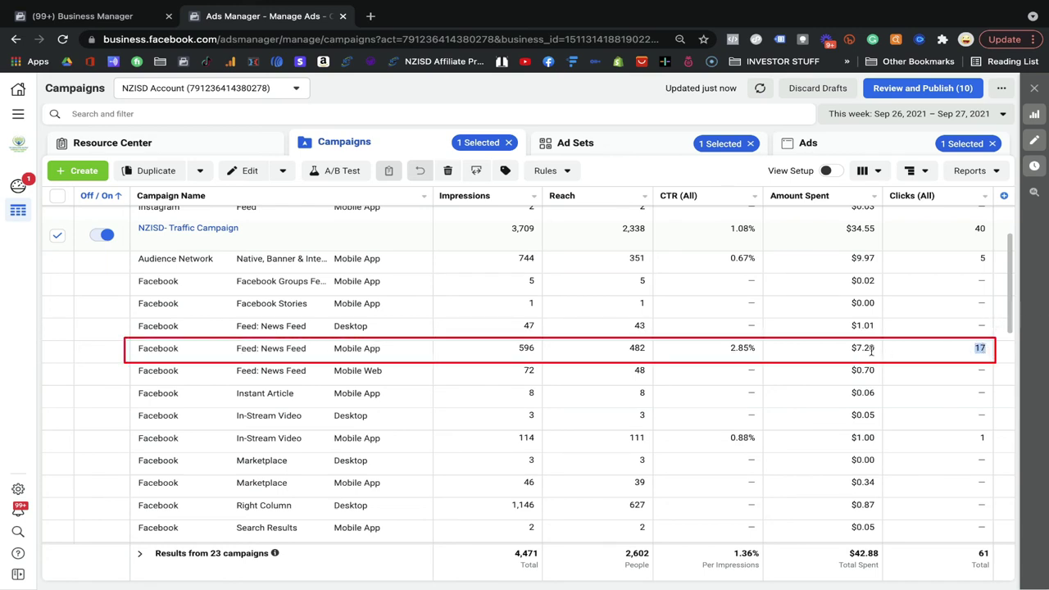
{"action": "scroll", "coordinate": [867, 351], "scroll_direction": "down", "scroll_amount": 3}
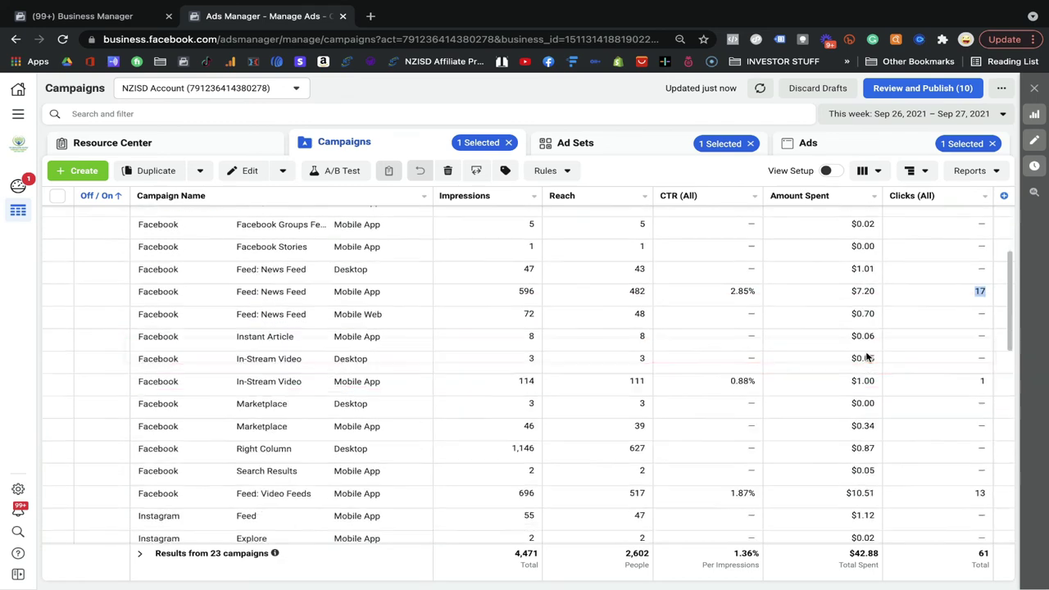
{"action": "scroll", "coordinate": [467, 464], "scroll_direction": "down", "scroll_amount": 1}
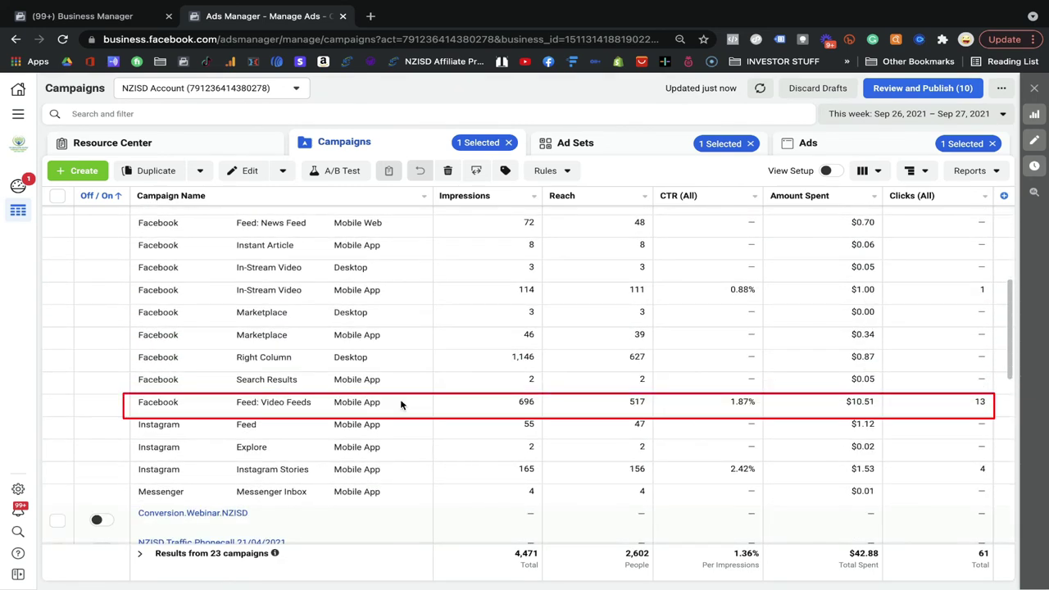
{"action": "left_click_drag", "start_coordinate": [236, 401], "coordinate": [308, 402]}
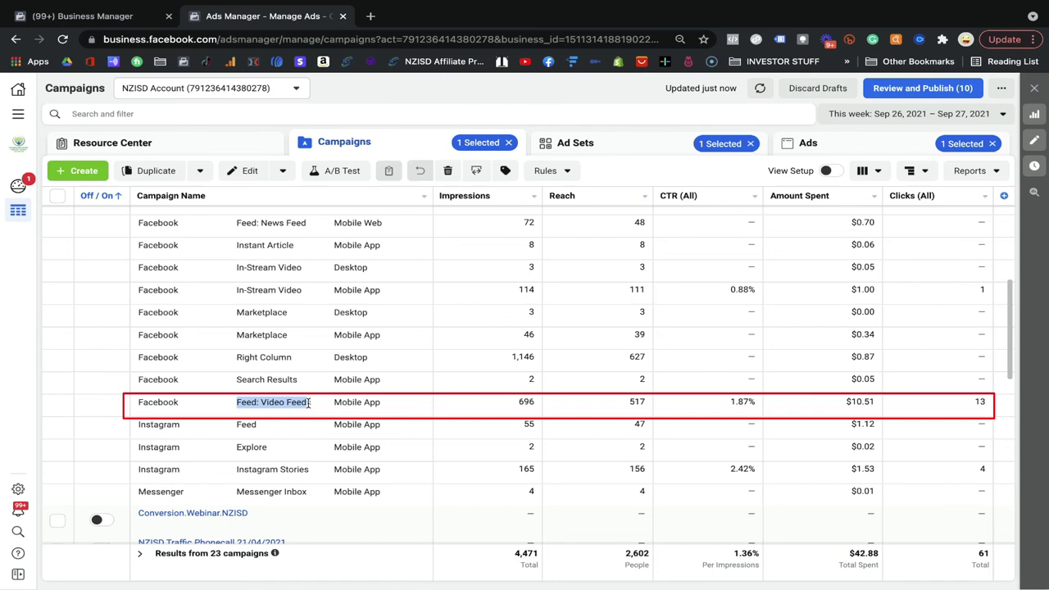